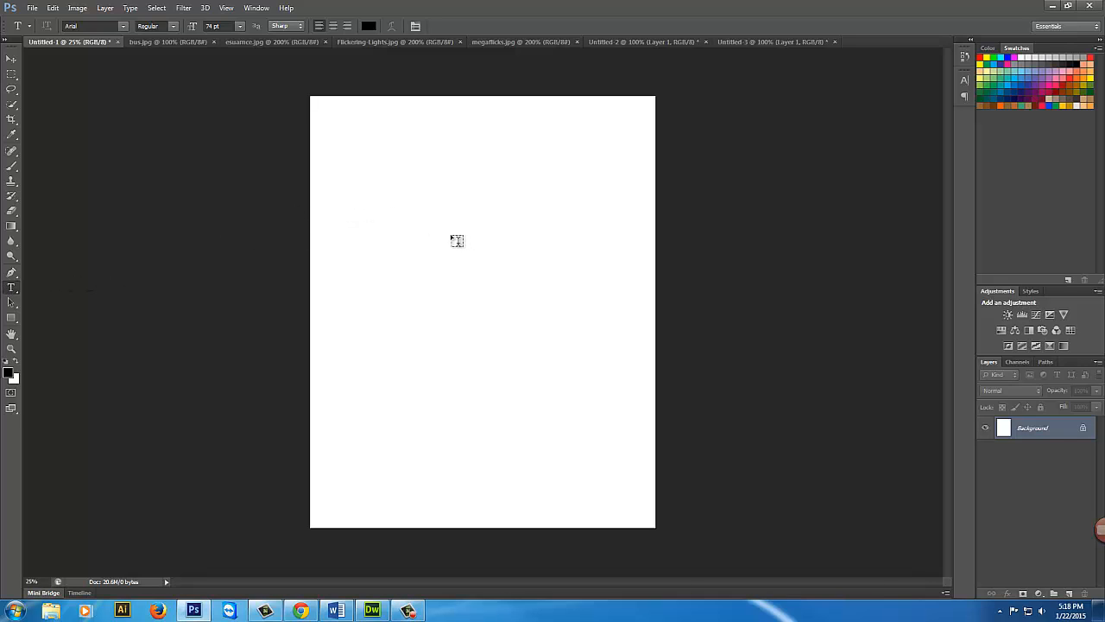
Create a text layer on the blank page reading "Tracking and Kerning", with each word on its own line
left_click(402, 226)
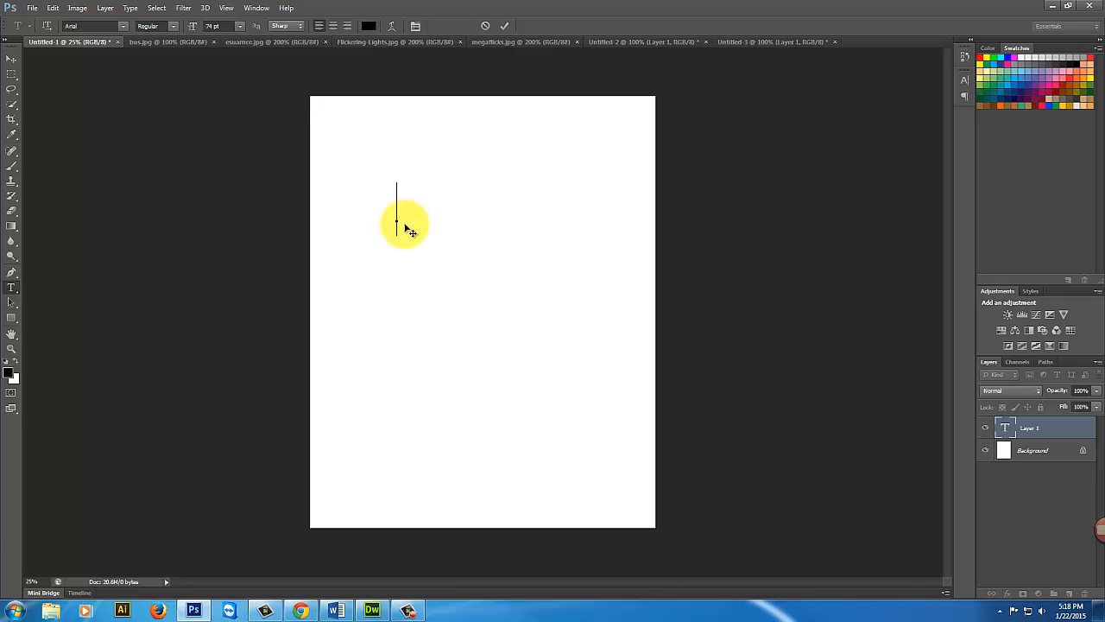
type("Track")
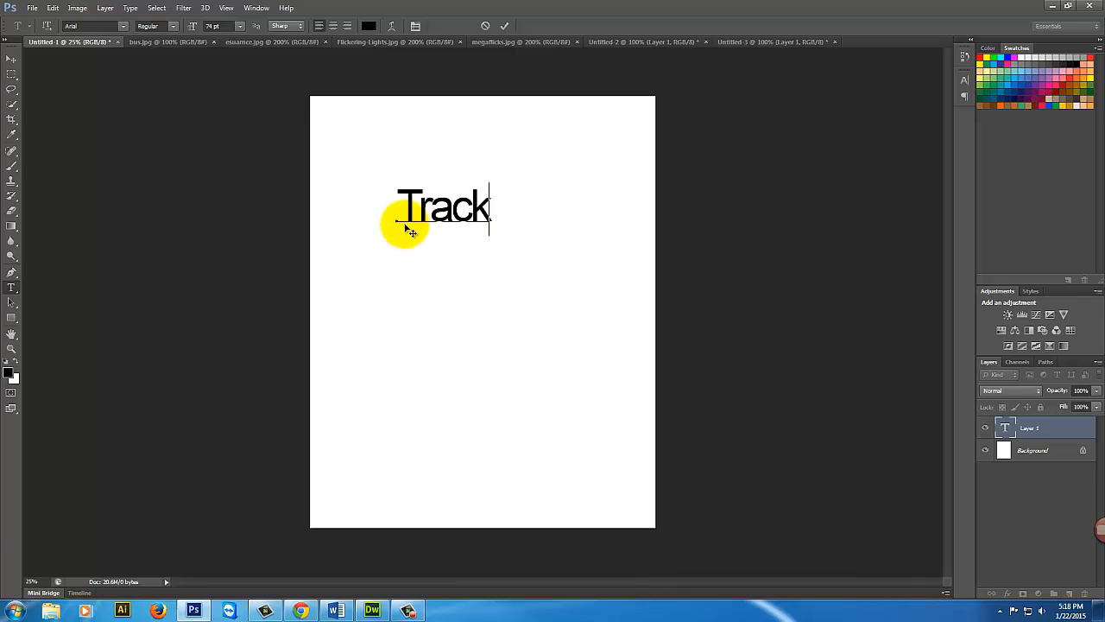
type("ing and ")
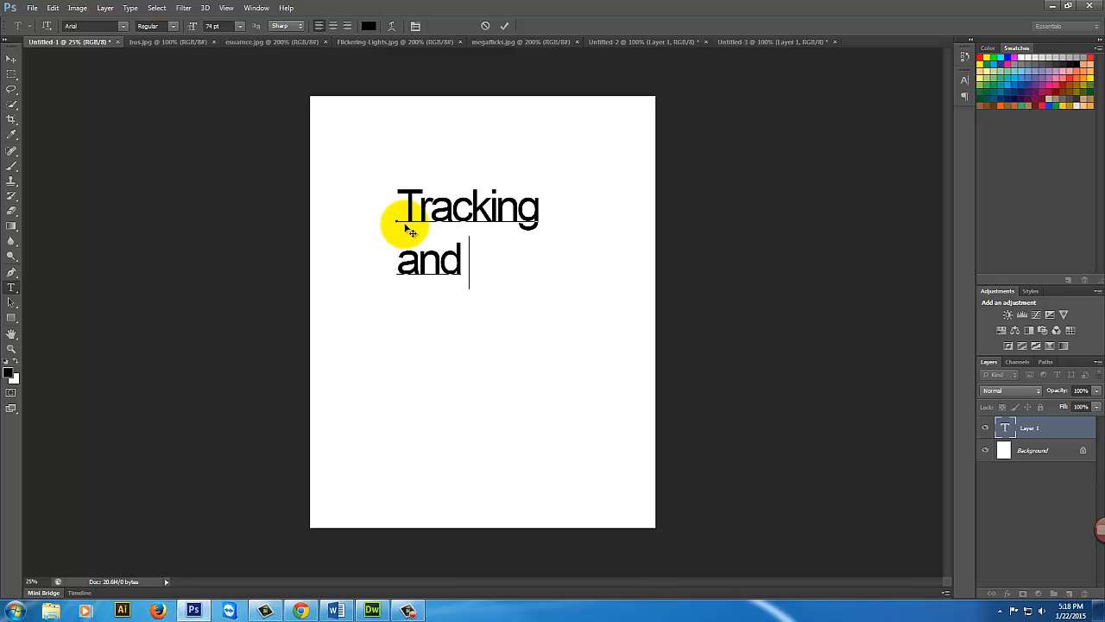
type("Kerning")
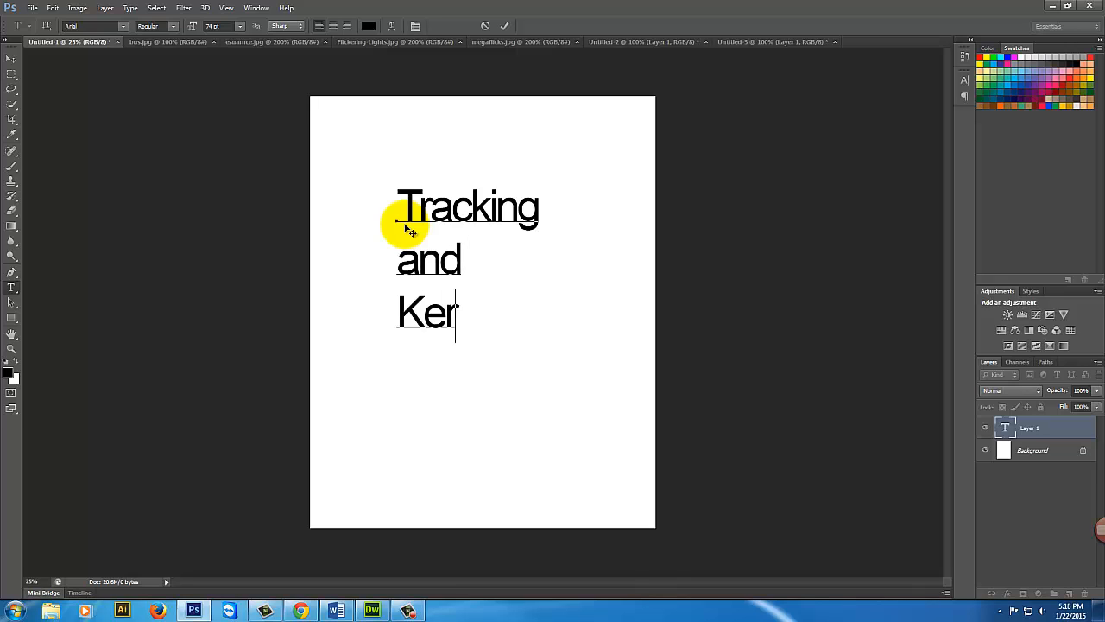
left_click(505, 27)
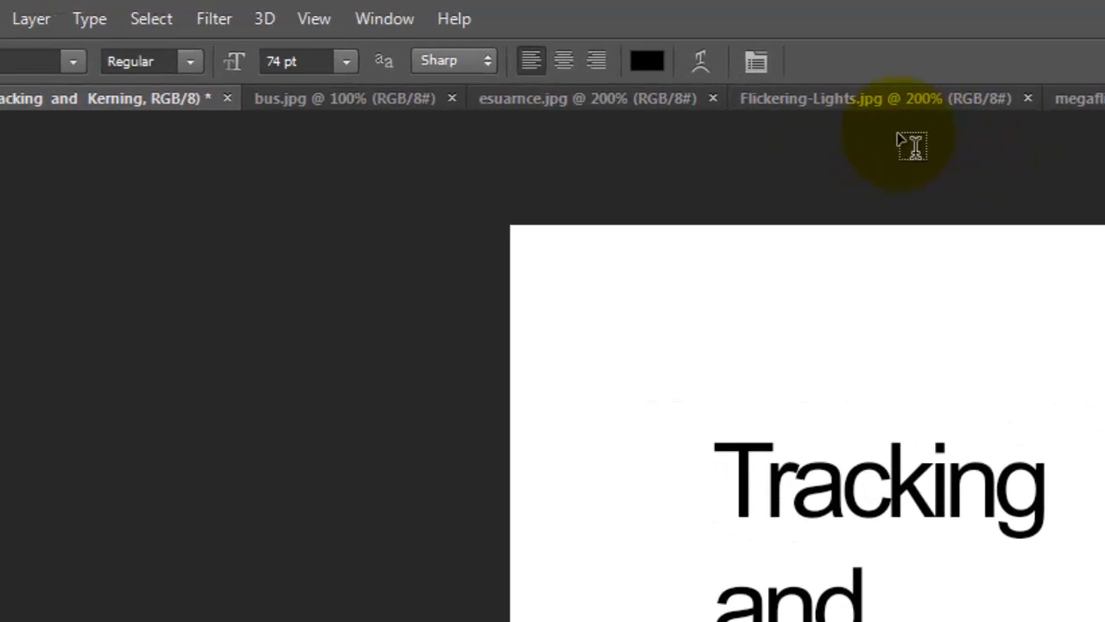
Show the Character settings and float them over the workspace beside the page
left_click(757, 60)
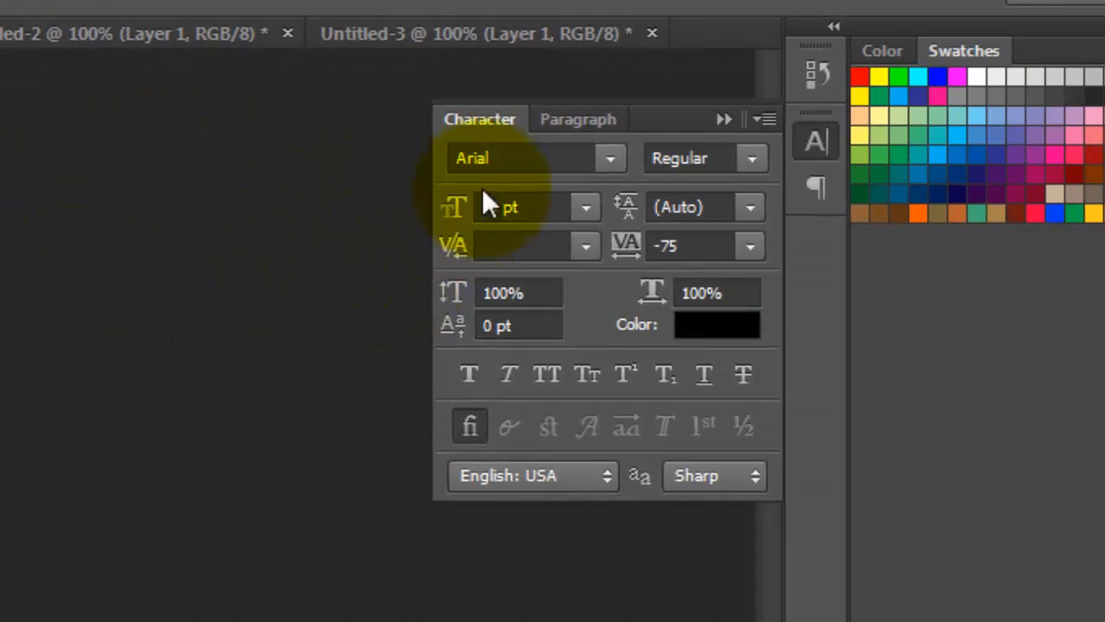
left_click_drag(679, 125, 336, 240)
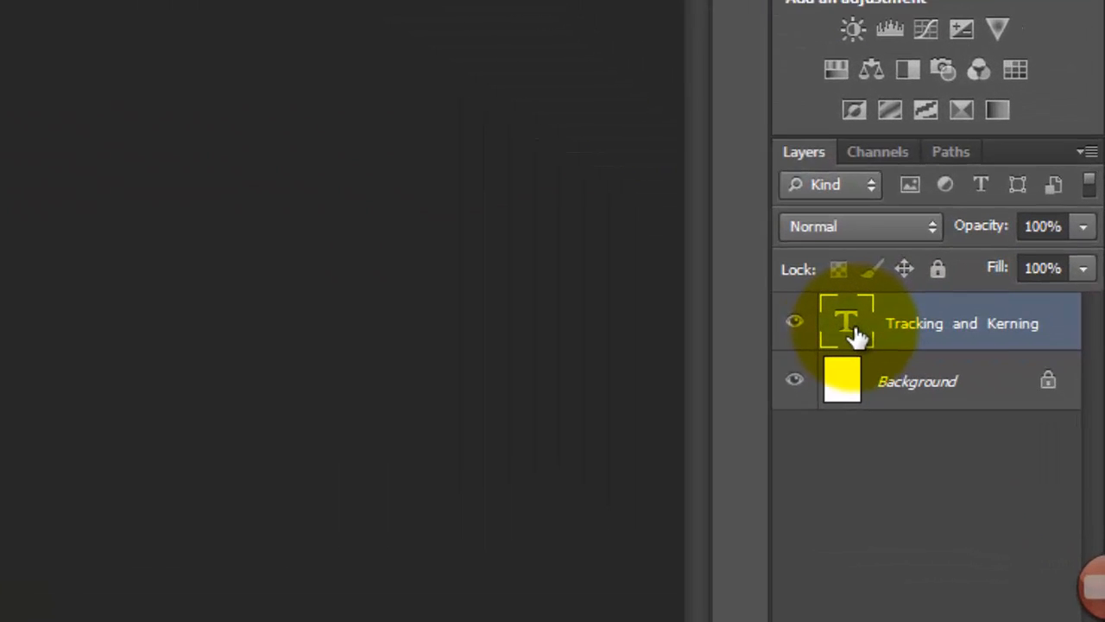
Select all the text on the "Tracking and Kerning" layer, try a tracking of 0, and set the tracking to -25
double_click(1006, 429)
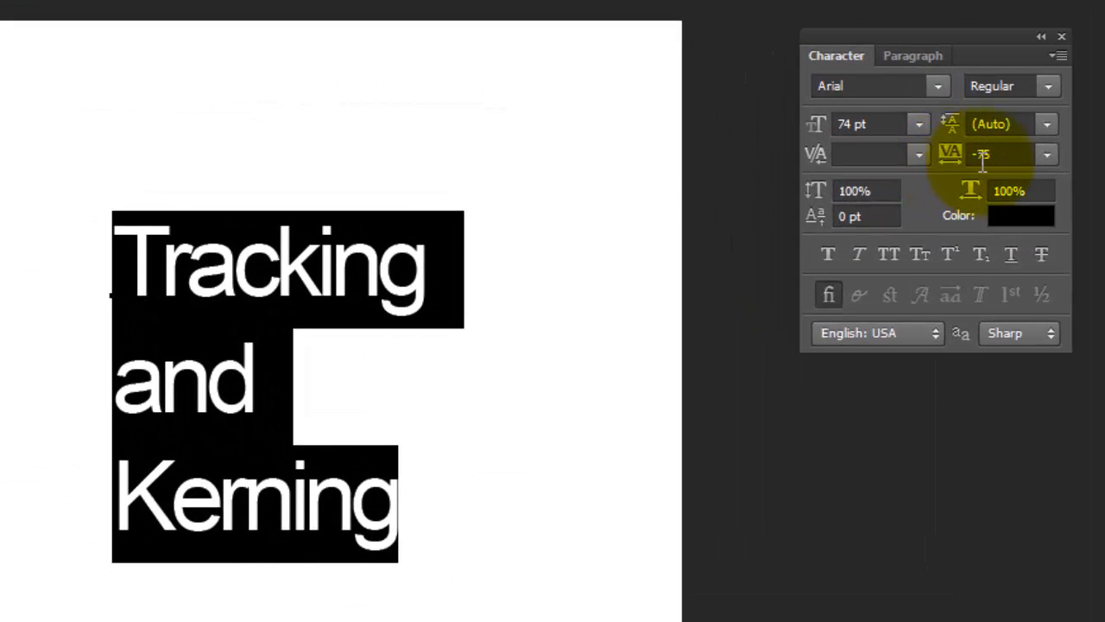
left_click(1049, 153)
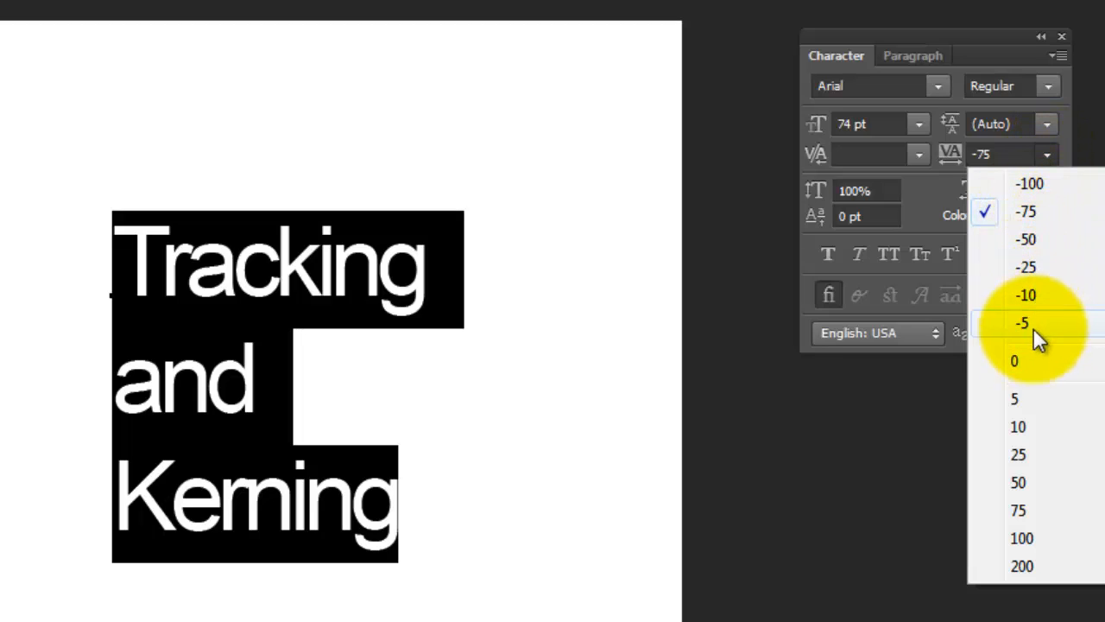
left_click(1026, 362)
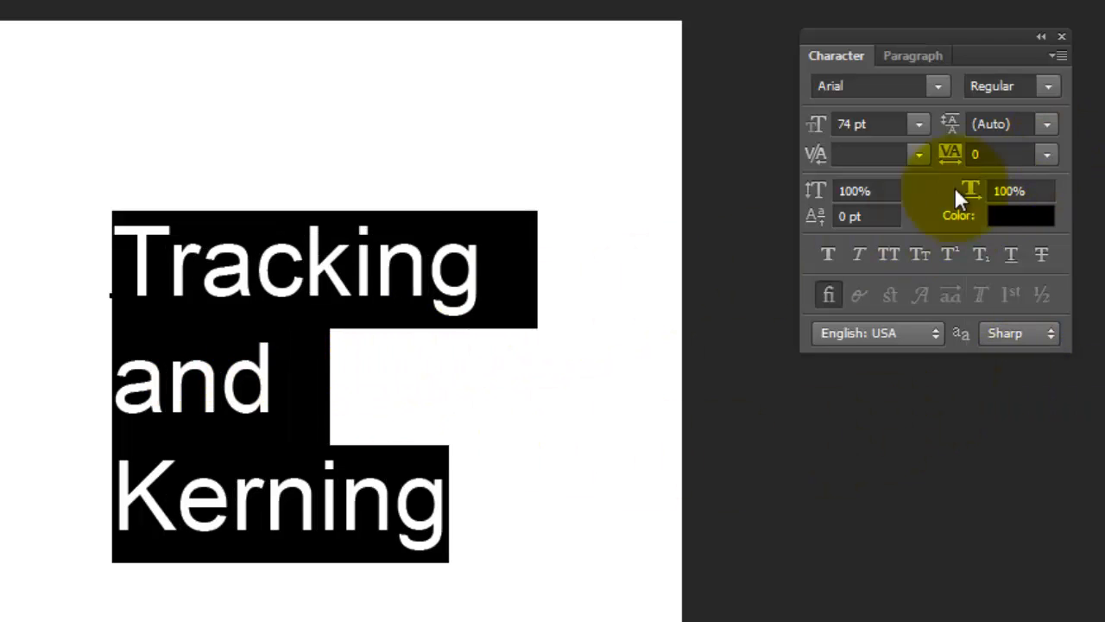
left_click(1048, 154)
left_click(1020, 267)
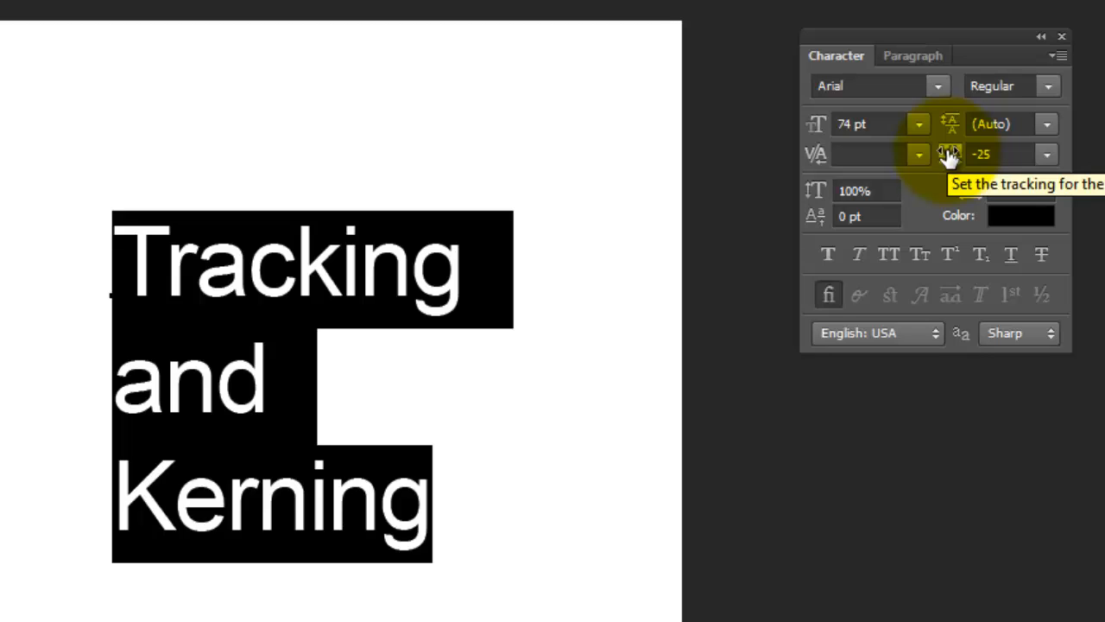
Widen the selected text's tracking to 35 and set it back to -25
mouse_move(949, 156)
left_mouse_down()
mouse_move(958, 155)
mouse_move(939, 159)
mouse_move(951, 156)
left_mouse_up()
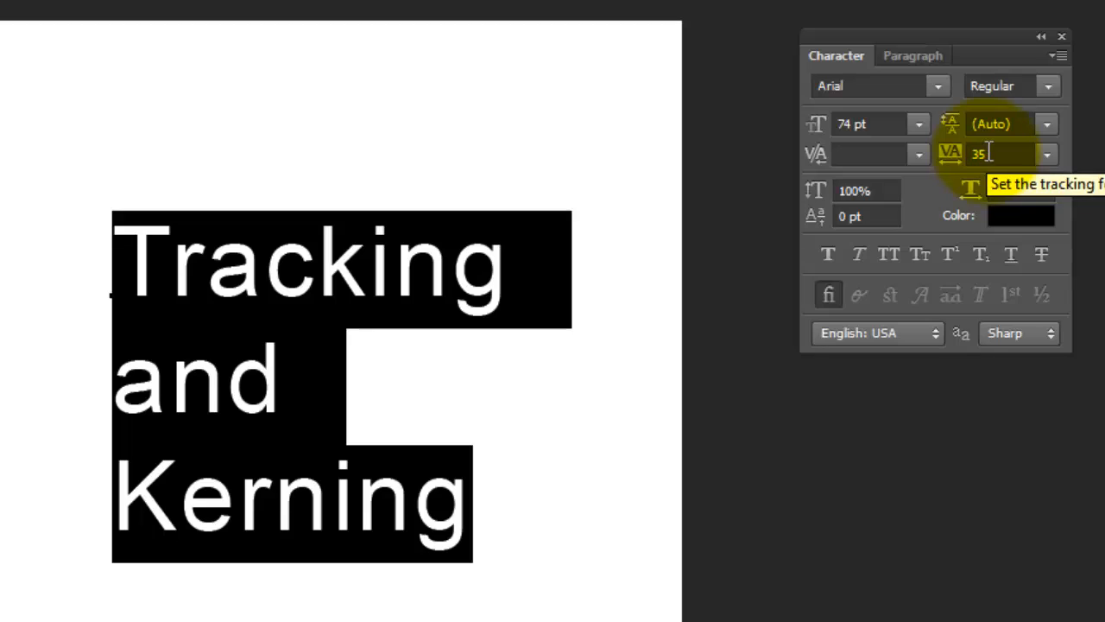
type("-25")
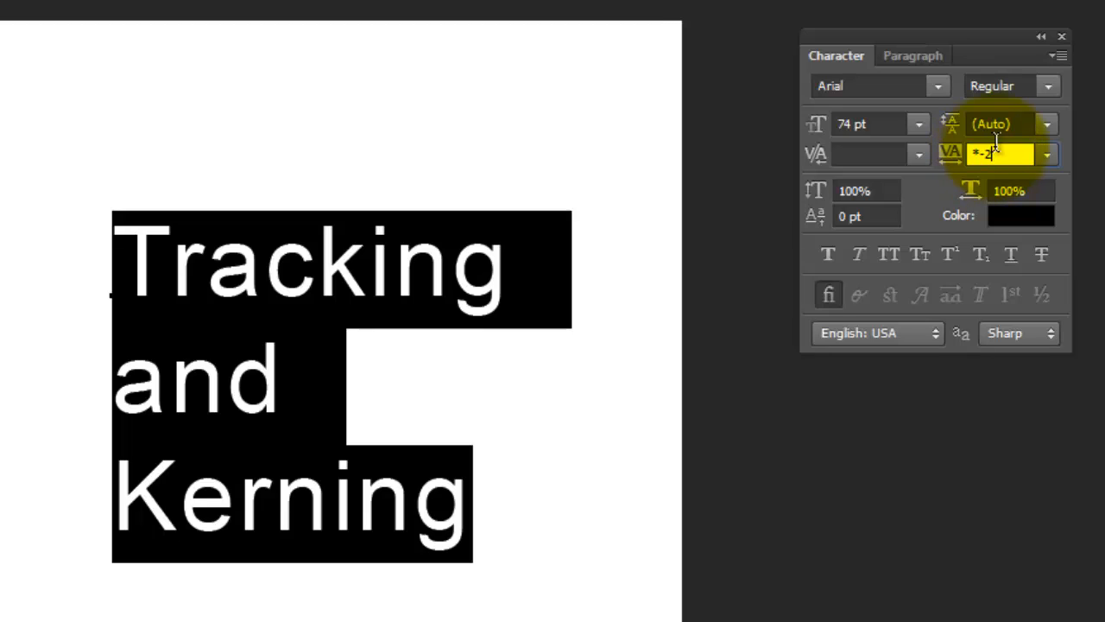
key("BackSpace")
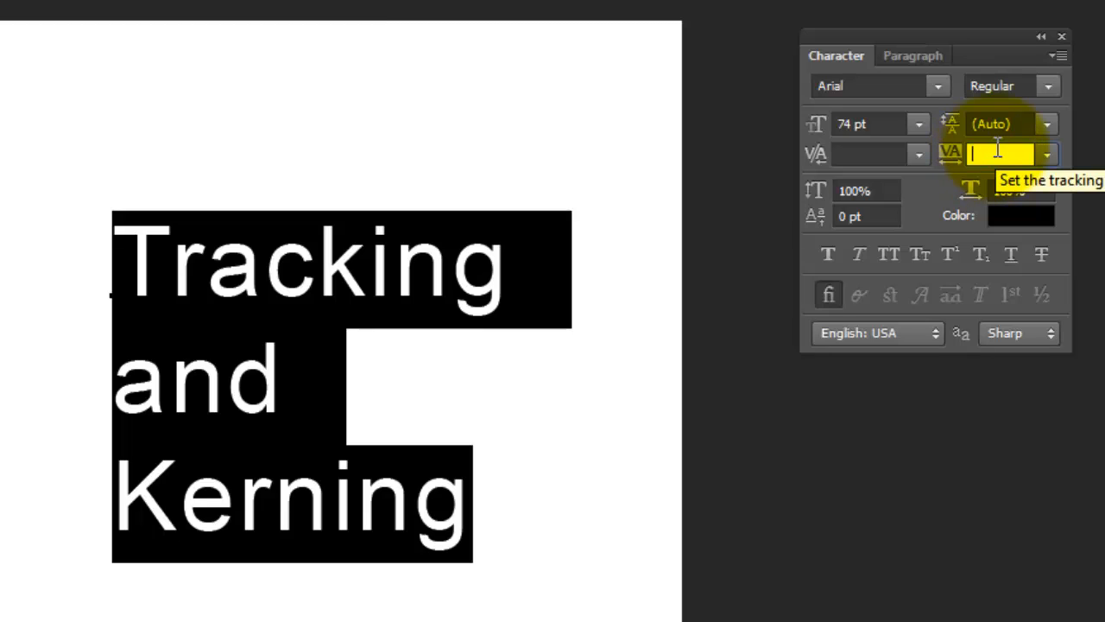
type("25")
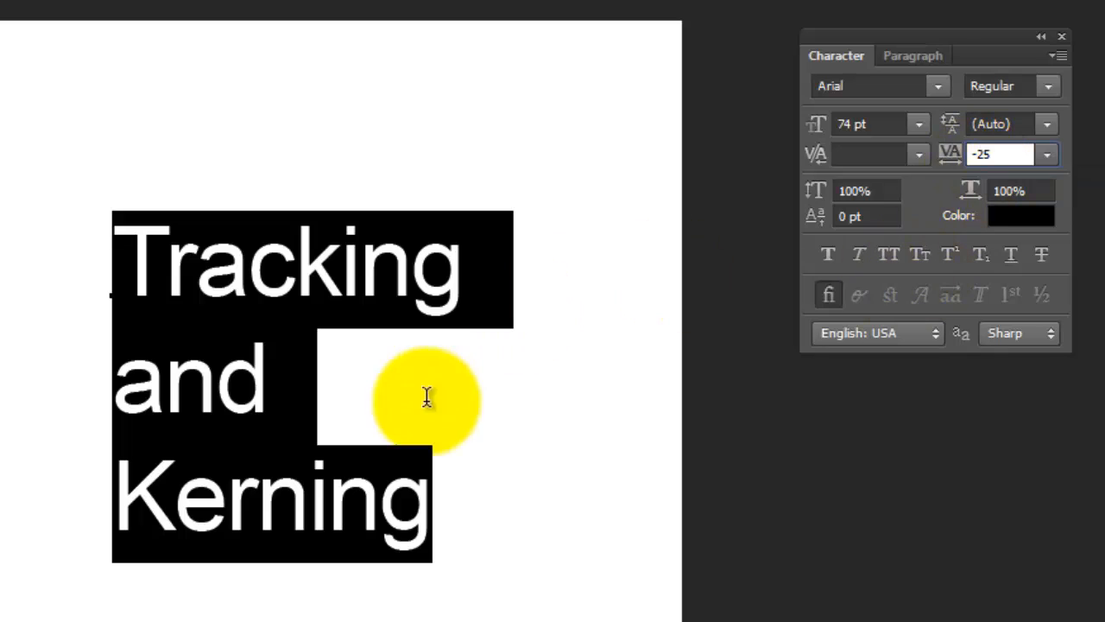
key("Return")
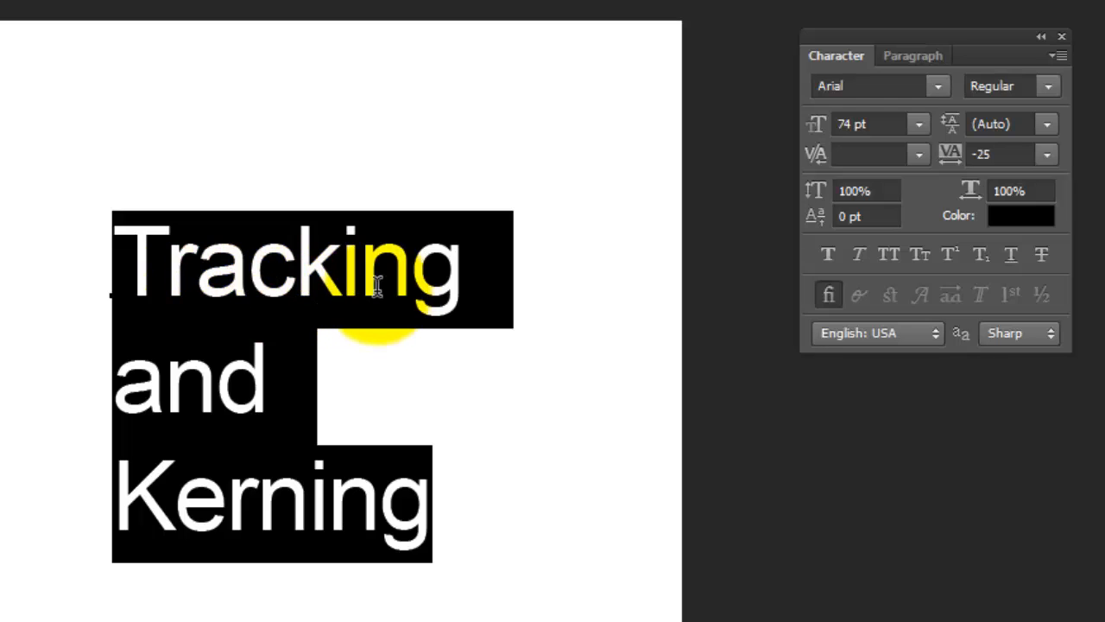
Set the kerning between the "T" and "r" of "Tracking" to -120
left_click(164, 276)
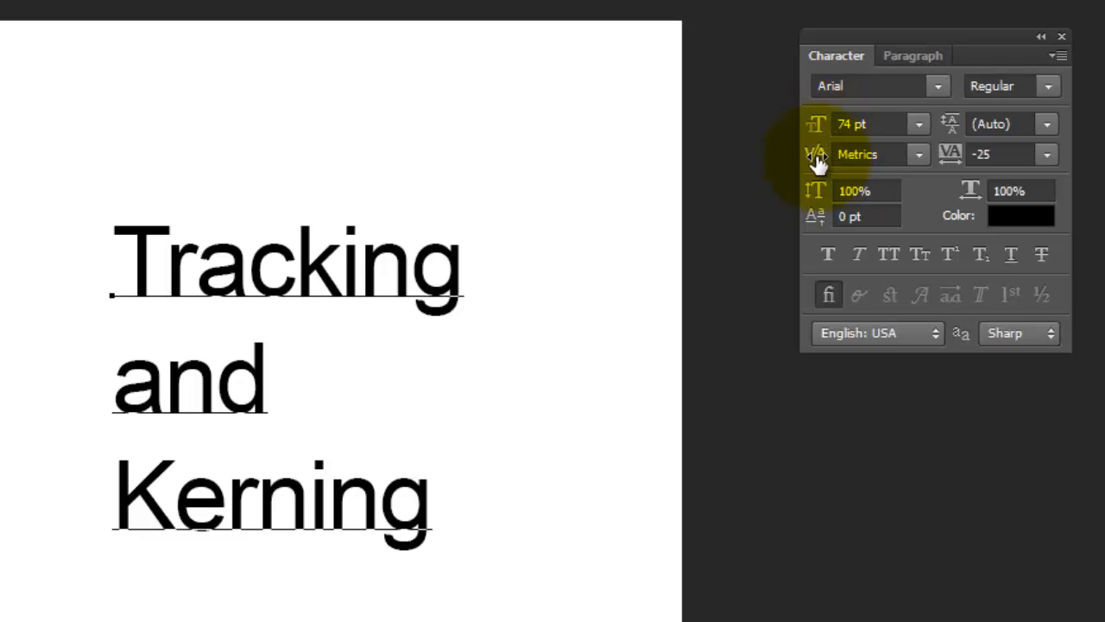
left_click(919, 155)
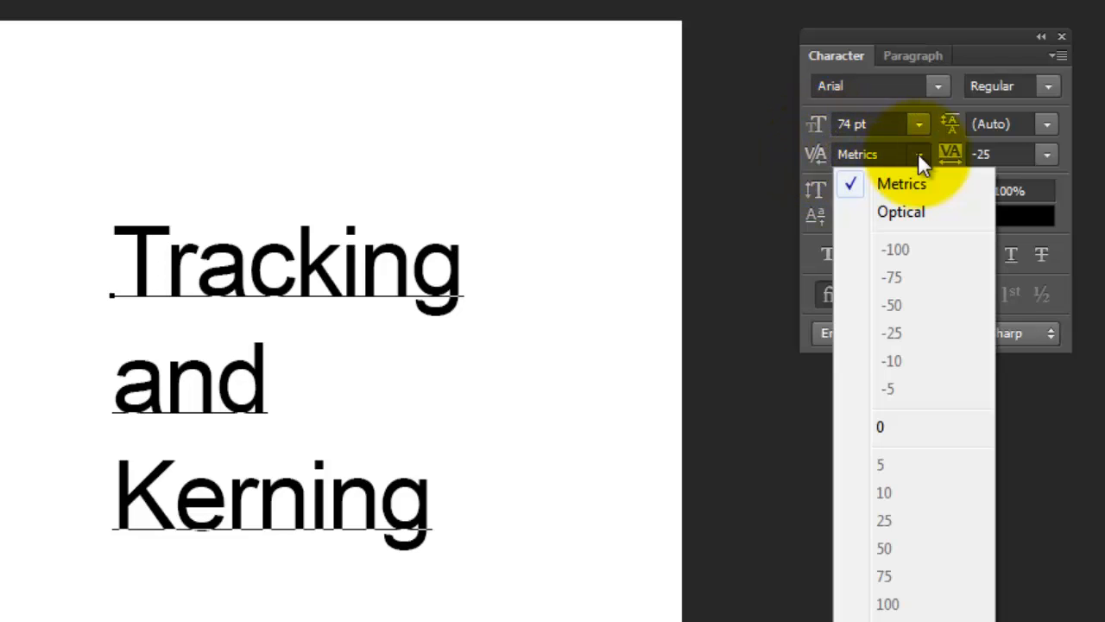
left_click(812, 157)
mouse_move(813, 157)
left_mouse_down()
mouse_move(827, 155)
mouse_move(799, 167)
left_mouse_up()
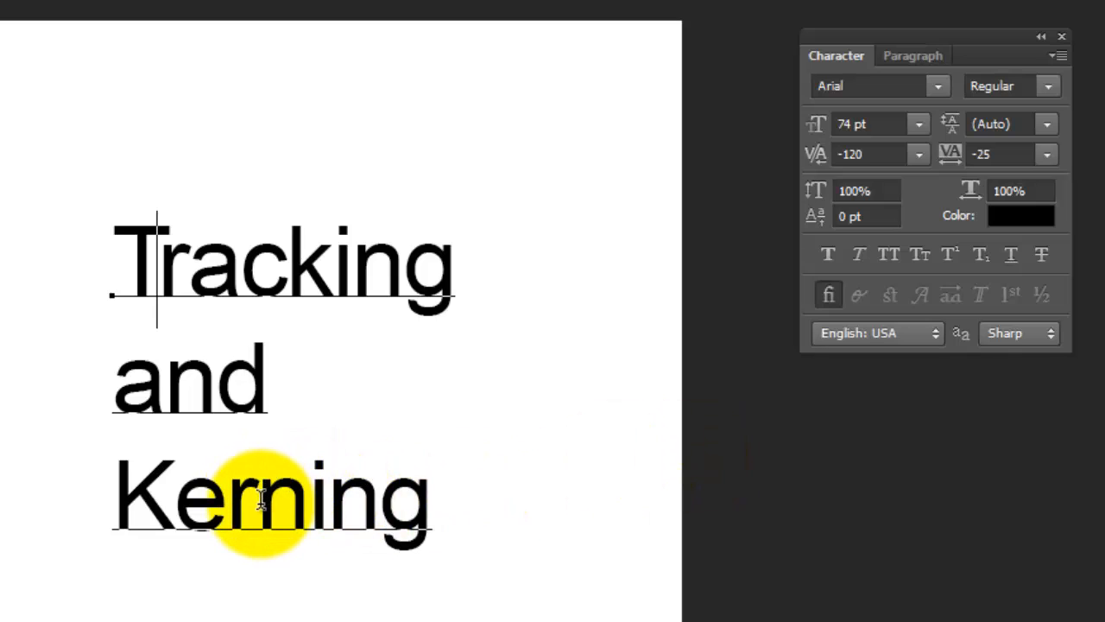
Set the kerning between the "r" and "n" of "Kerning" to 20
left_click(259, 496)
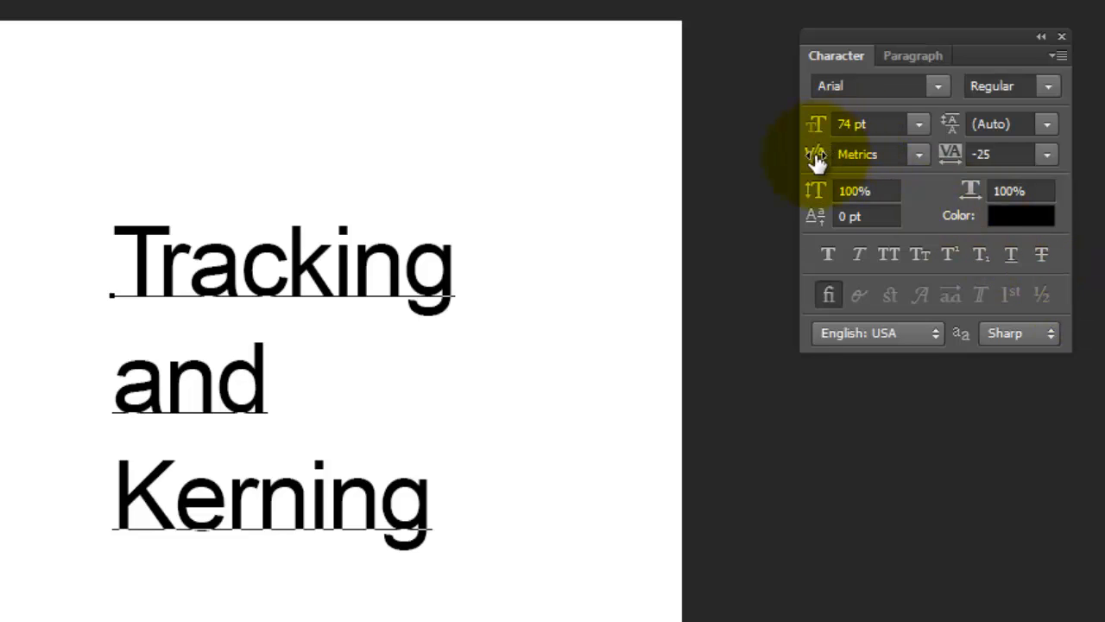
left_click_drag(817, 159, 818, 160)
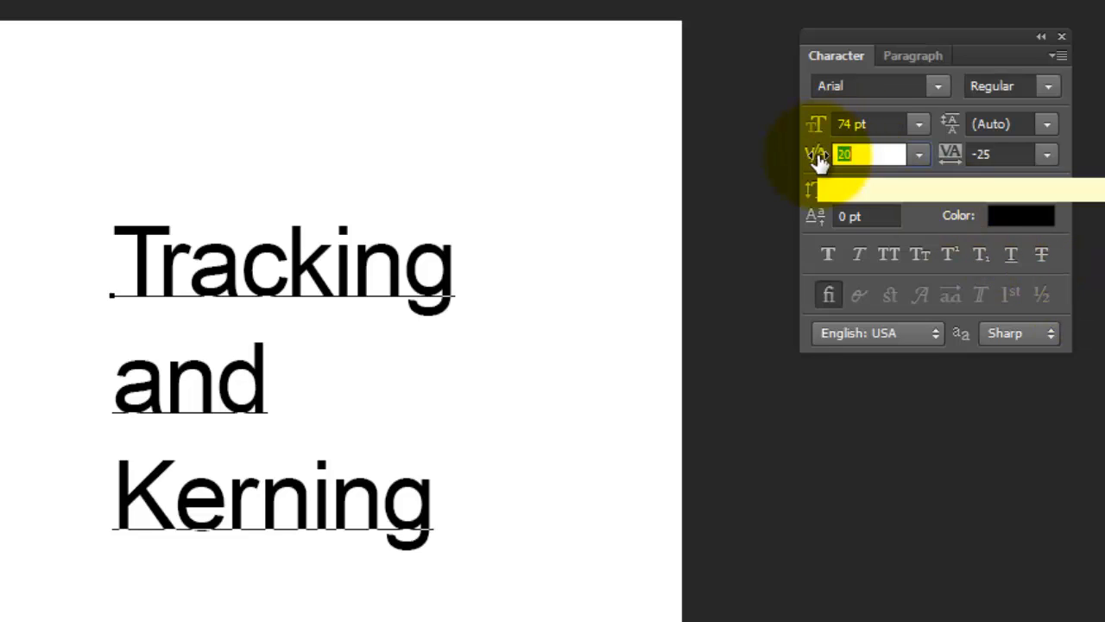
key("Return")
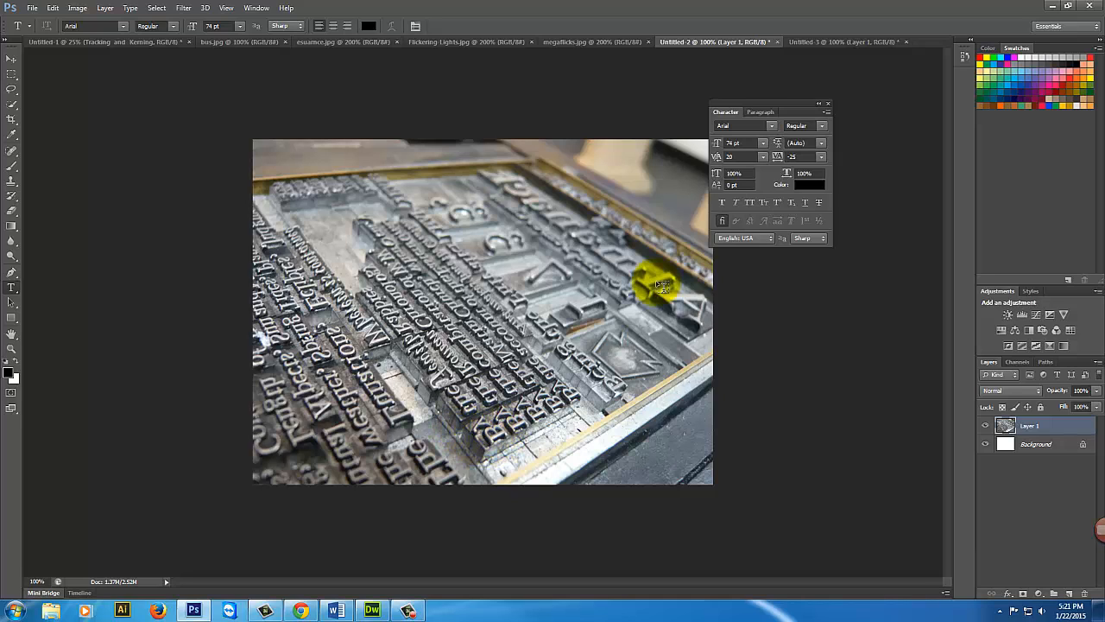
Look at the metal type photo in the Untitled-3 document and return to Untitled-1
left_click(847, 40)
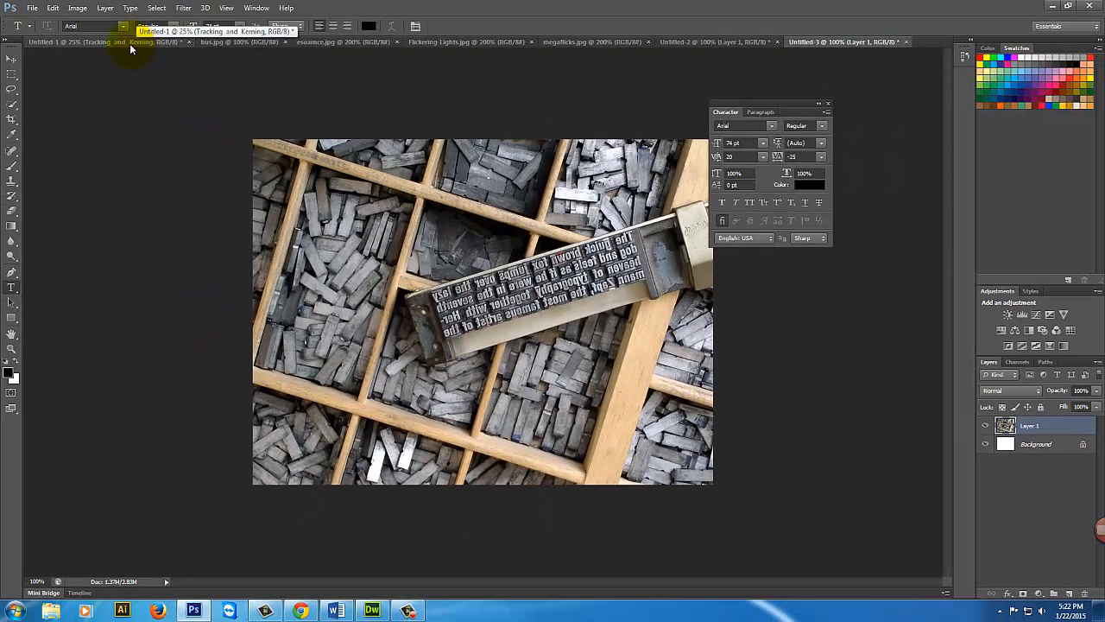
left_click(129, 43)
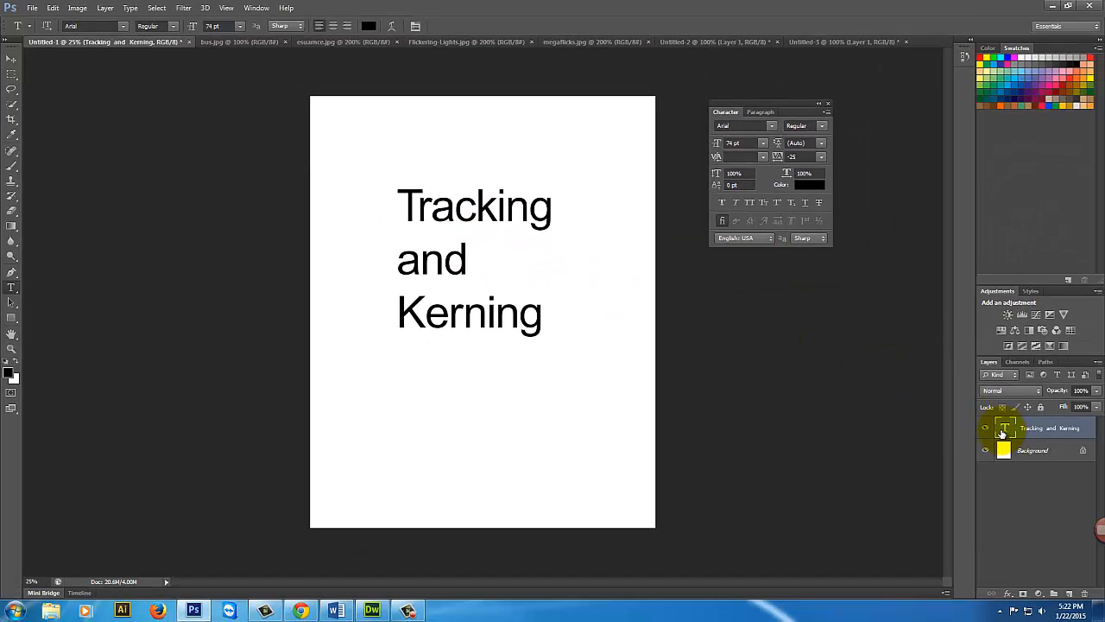
Select all the "Tracking and Kerning" text, try leadings of 12 pt and 36 pt, and set the leading to 60 pt
double_click(1004, 429)
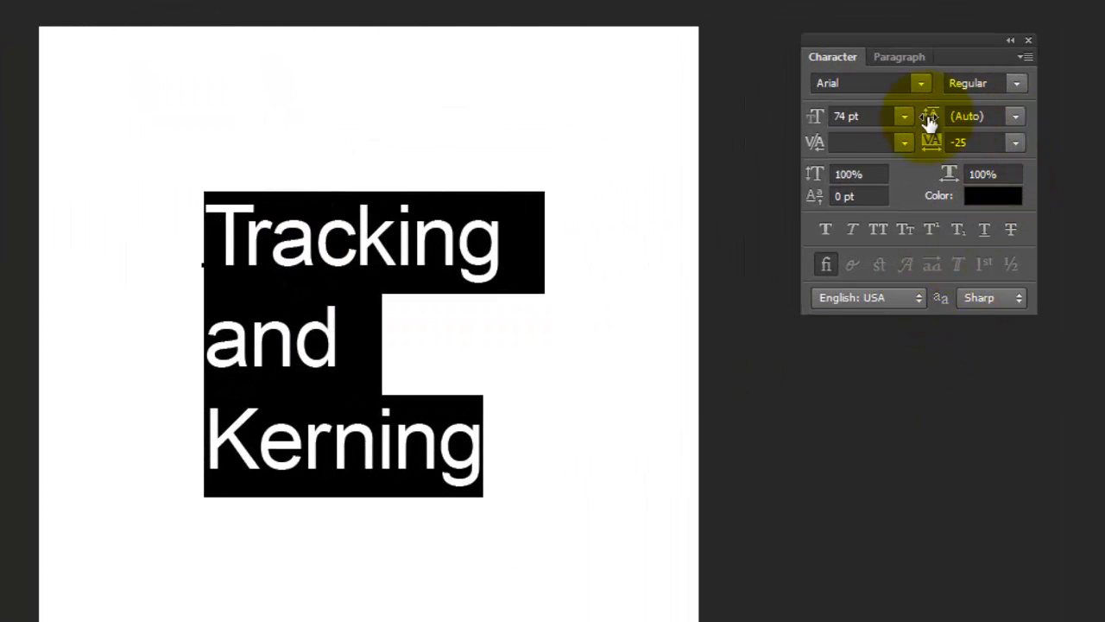
left_click(1017, 116)
left_click(996, 294)
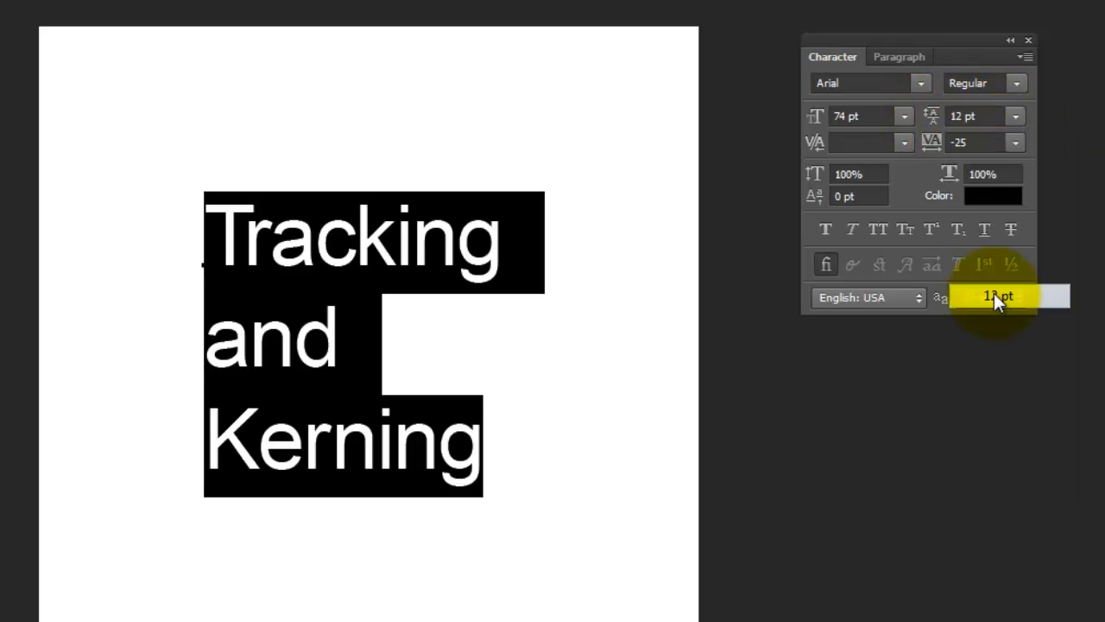
left_click(1017, 118)
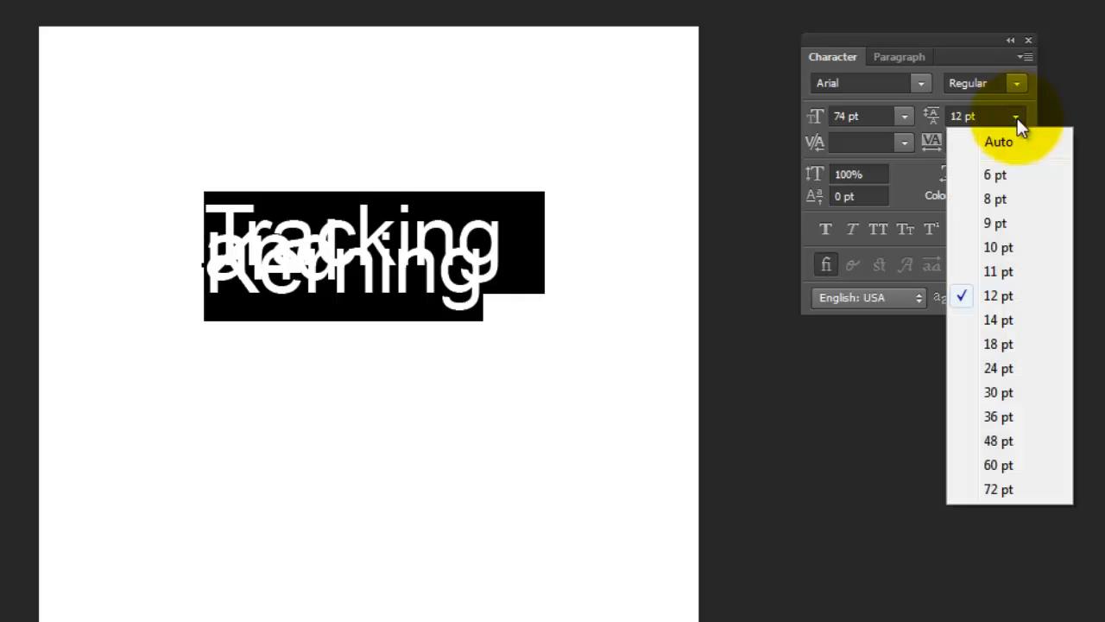
left_click(993, 417)
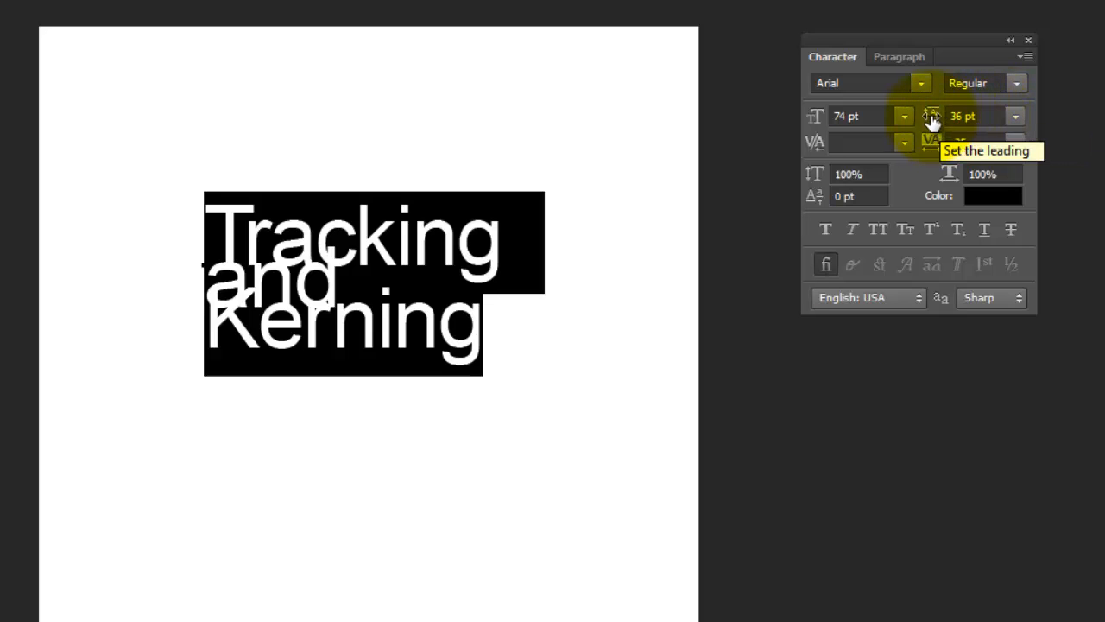
left_click_drag(933, 121, 955, 118)
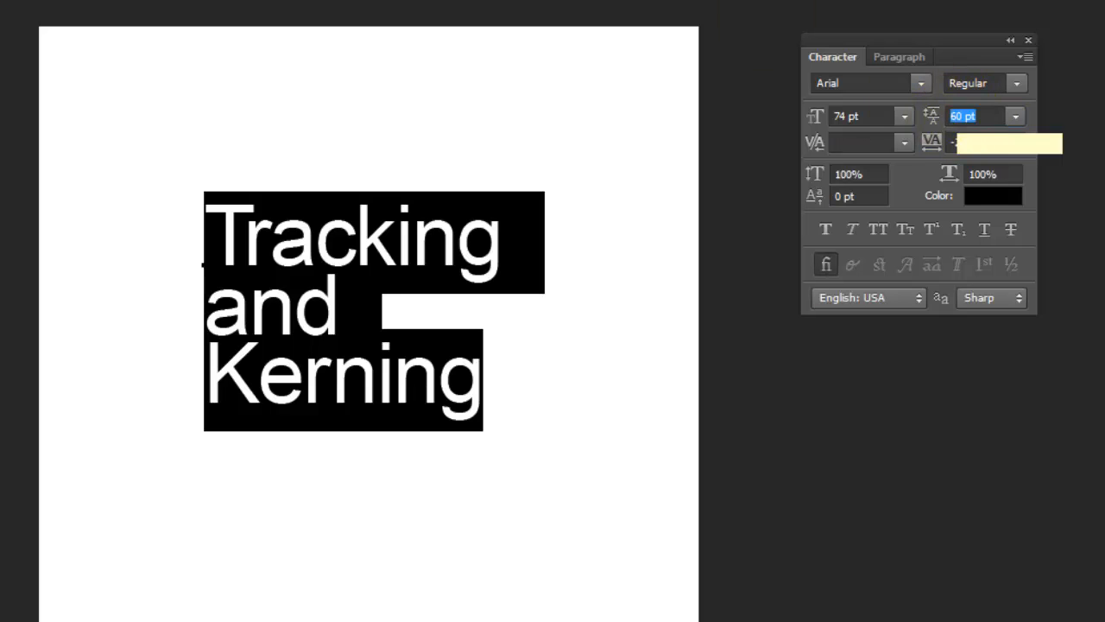
key("ctrl+Return")
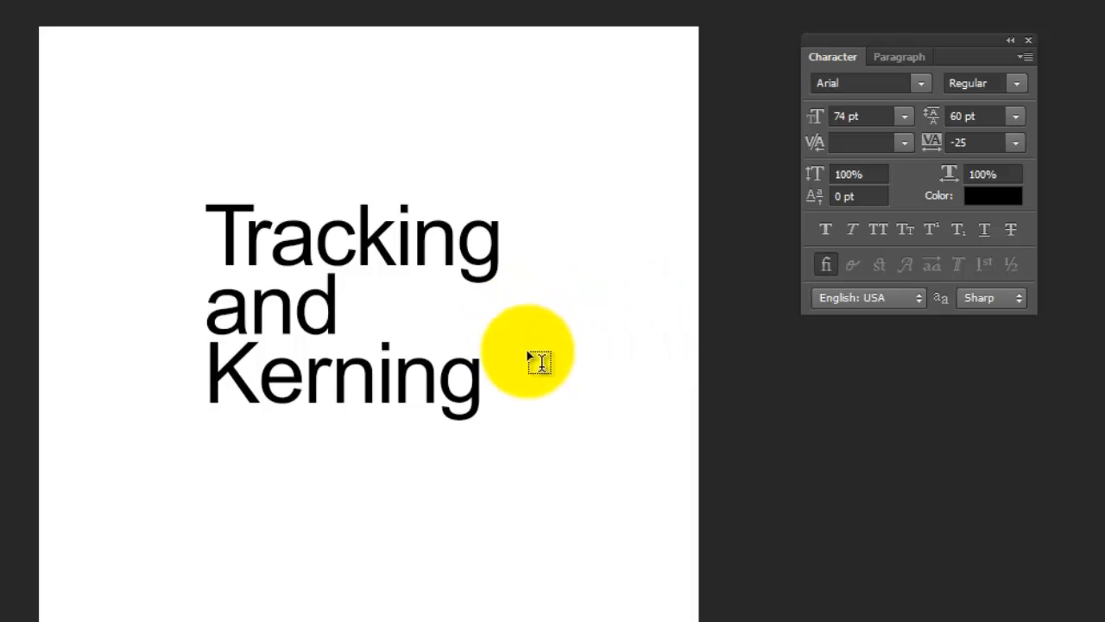
Add the text "H2O" below and beside "Kerning" and lower its "2" with a baseline shift of -19 pt
left_click(501, 399)
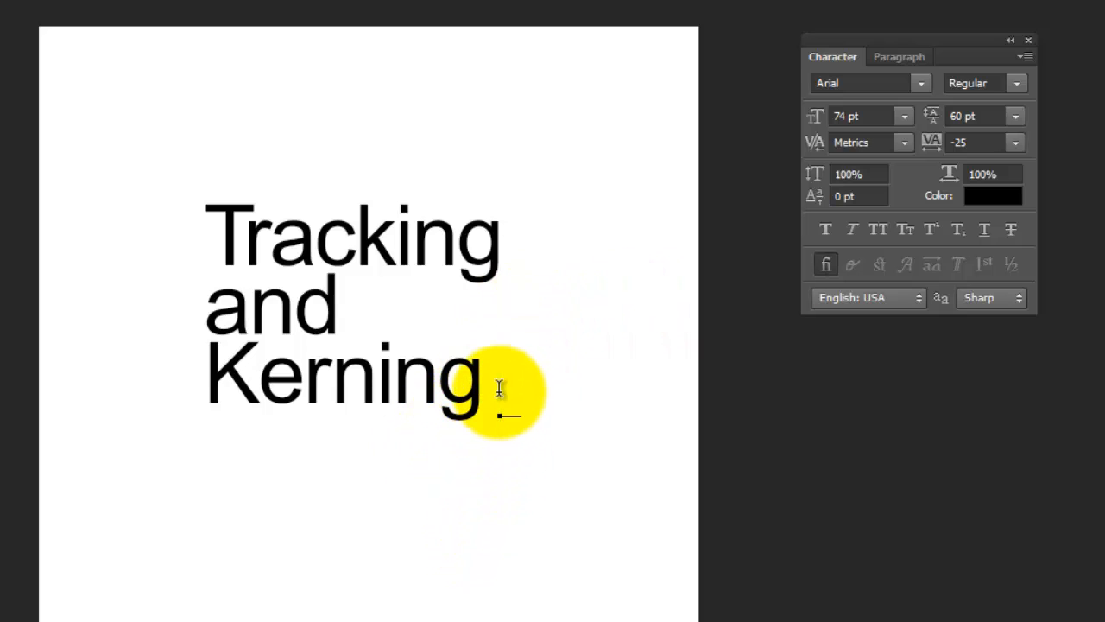
type("H")
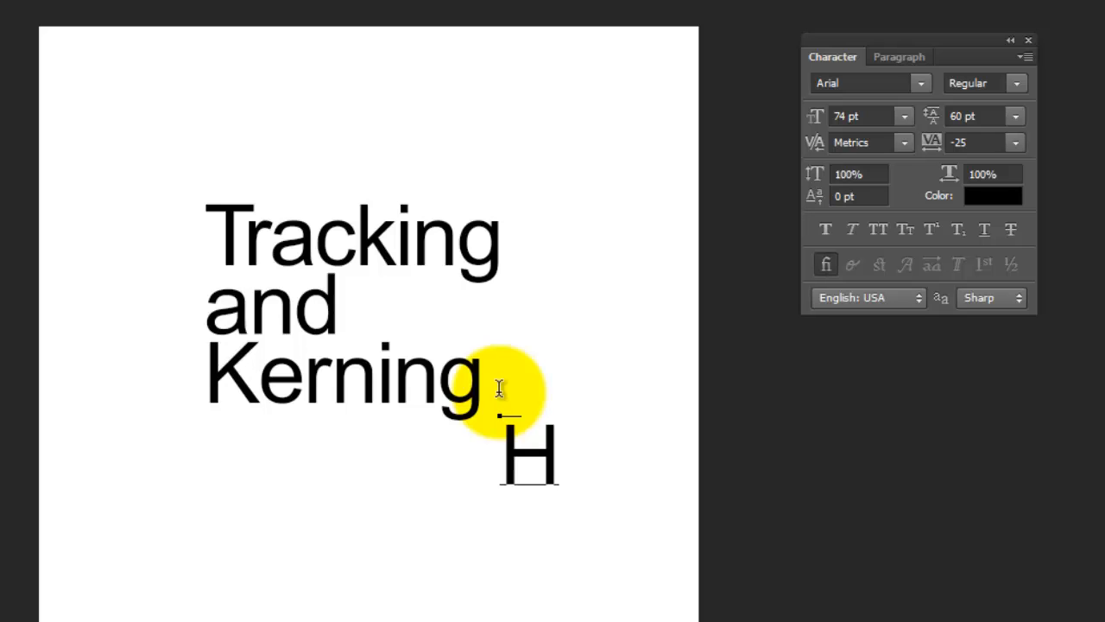
type("2O")
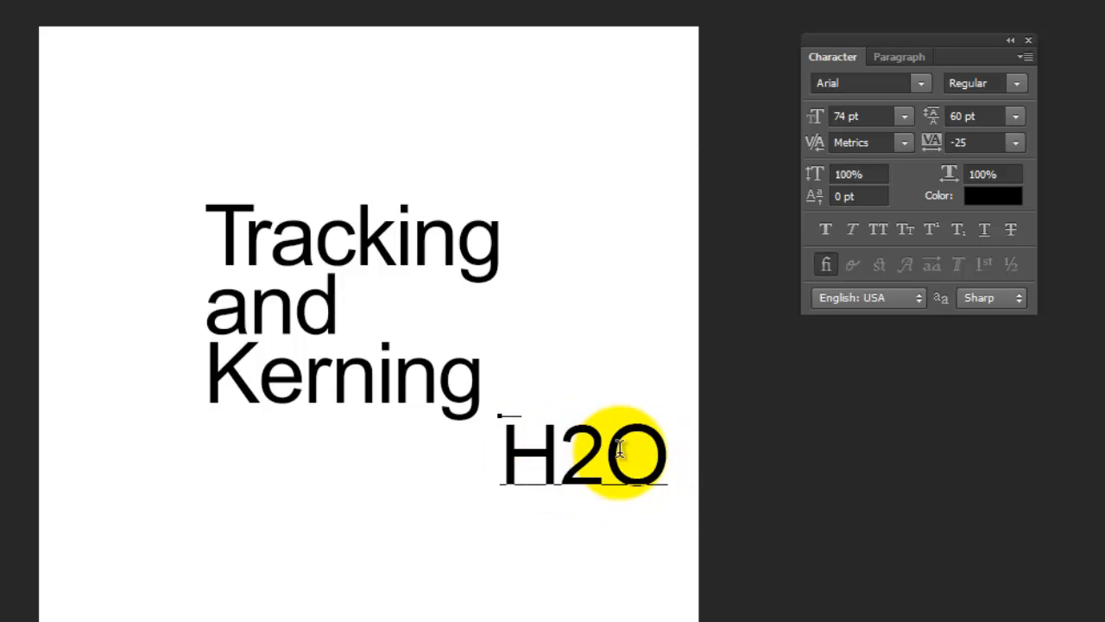
left_click_drag(563, 458, 606, 458)
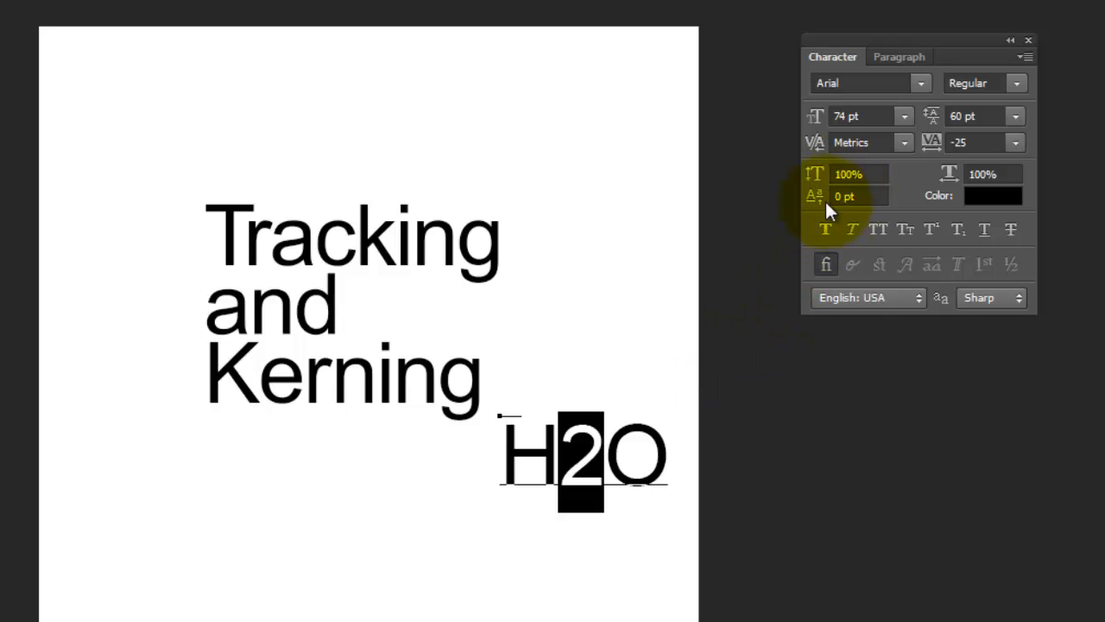
left_click_drag(816, 205, 796, 208)
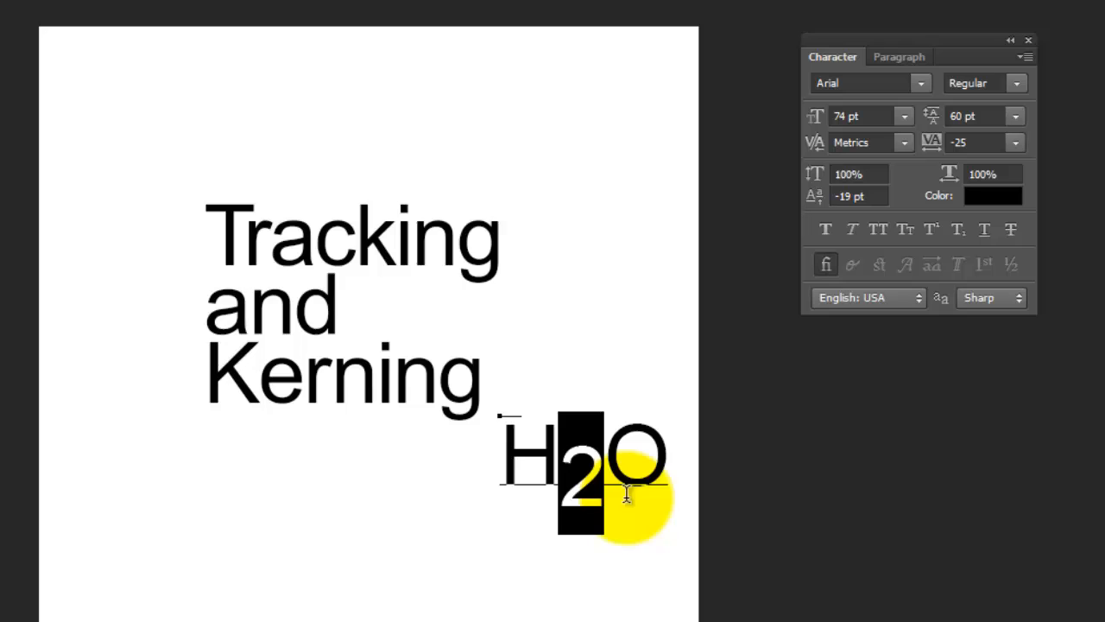
Add "52" below "H2O" in the same text and raise its "2" with a baseline shift of 21 pt
left_click(670, 471)
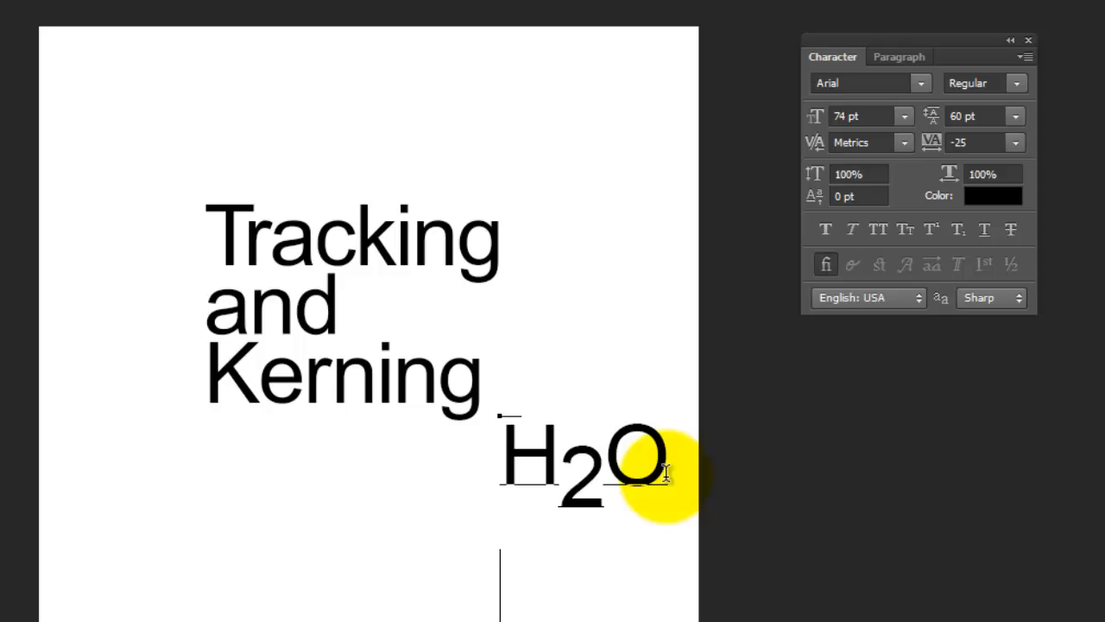
type("52")
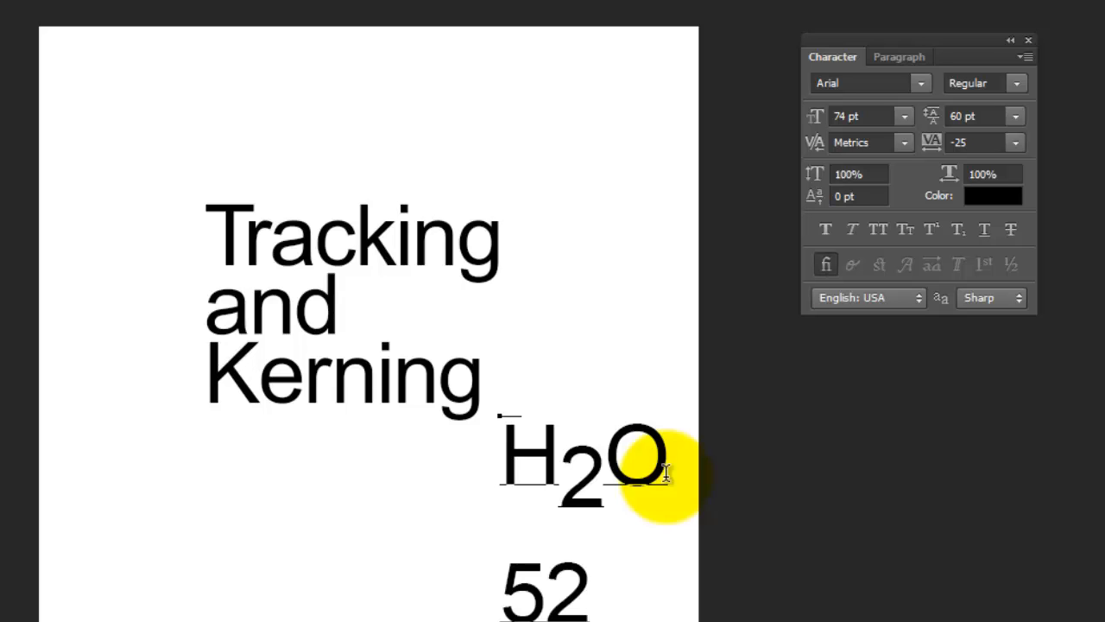
key("shift+Left")
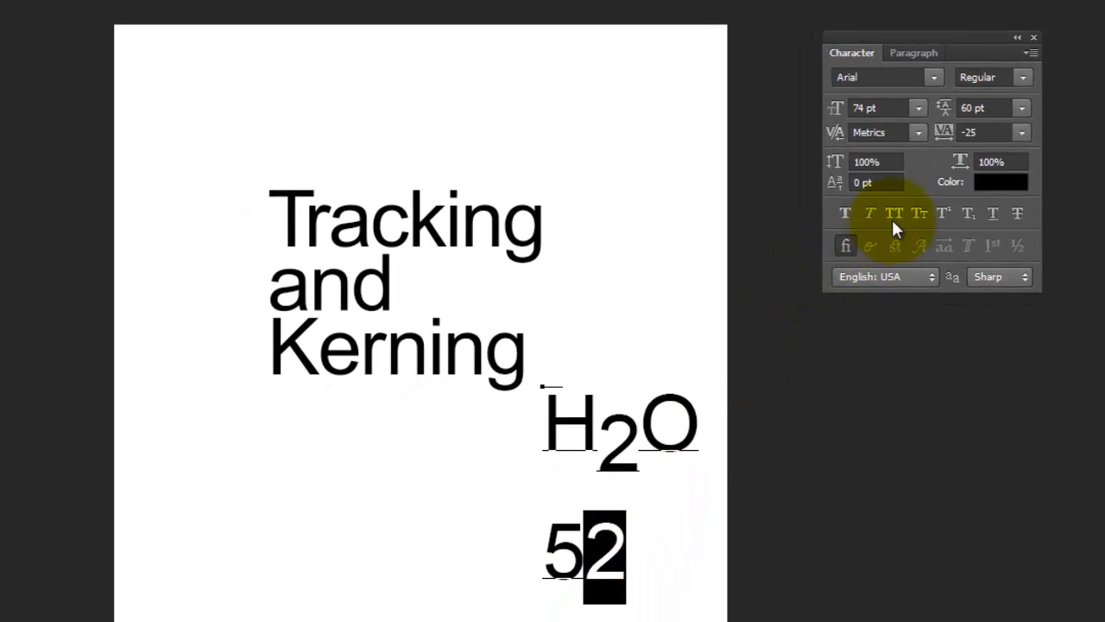
mouse_move(837, 184)
left_mouse_down()
mouse_move(853, 184)
mouse_move(845, 192)
left_mouse_up()
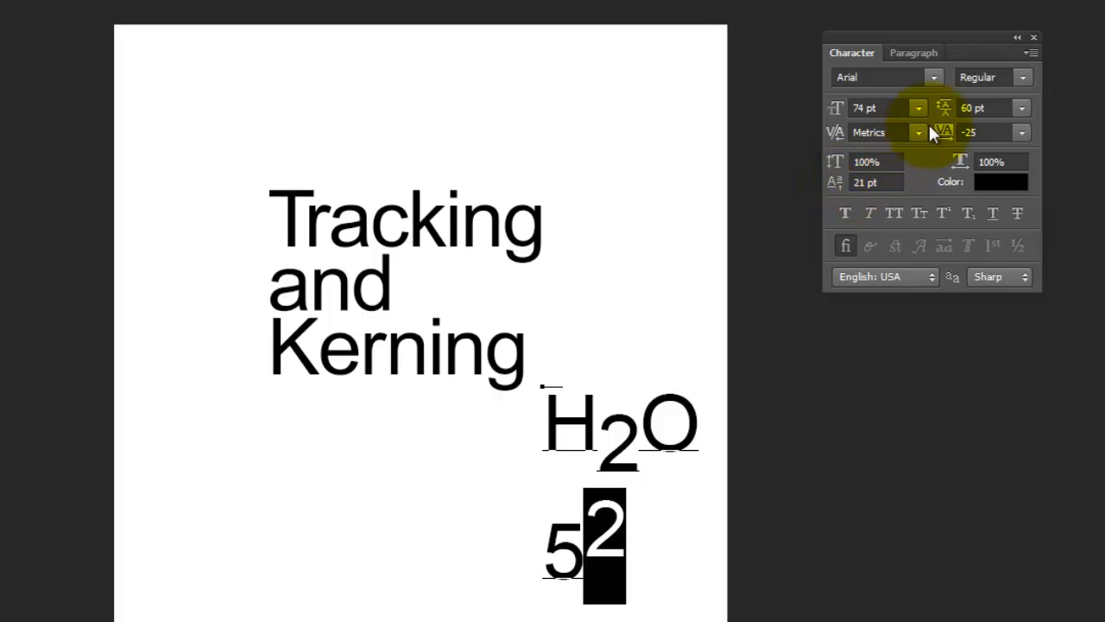